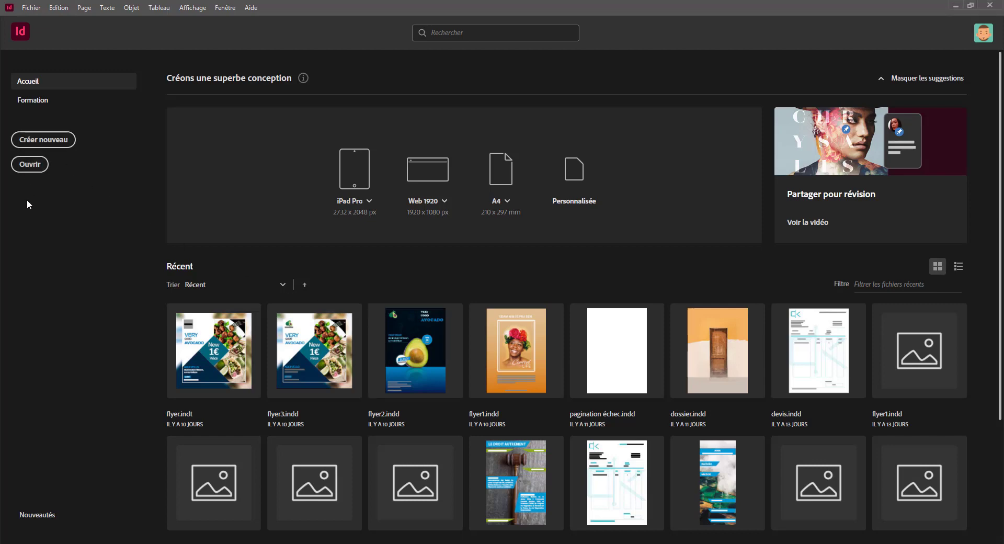
- Start a new document measured in centimetres and set its page width to 52.3 cm
{"action": "left_click", "coordinate": [51, 142]}
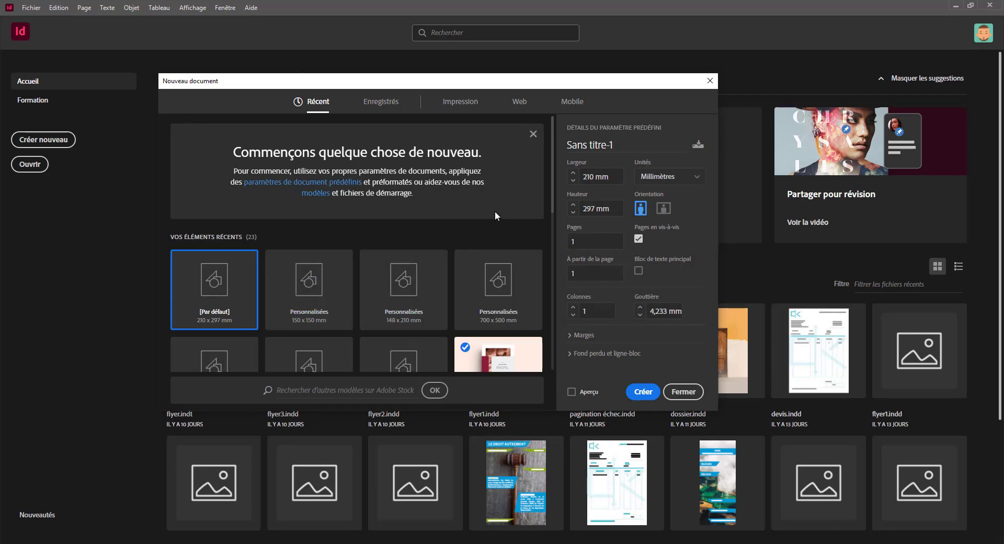
{"action": "left_click", "coordinate": [658, 180]}
{"action": "left_click", "coordinate": [660, 267]}
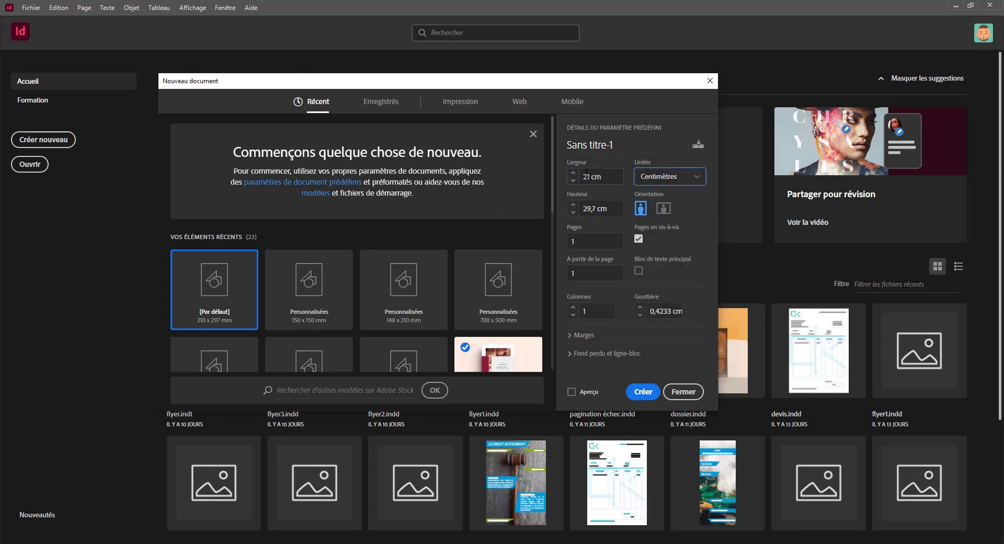
{"action": "double_click", "coordinate": [592, 177]}
{"action": "type", "text": "52.3"}
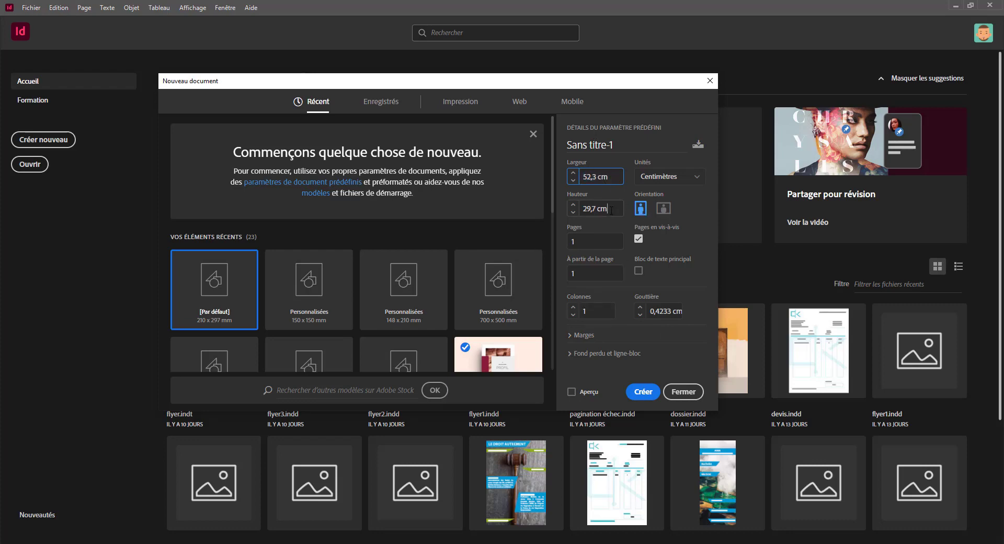
{"action": "key", "text": "Tab"}
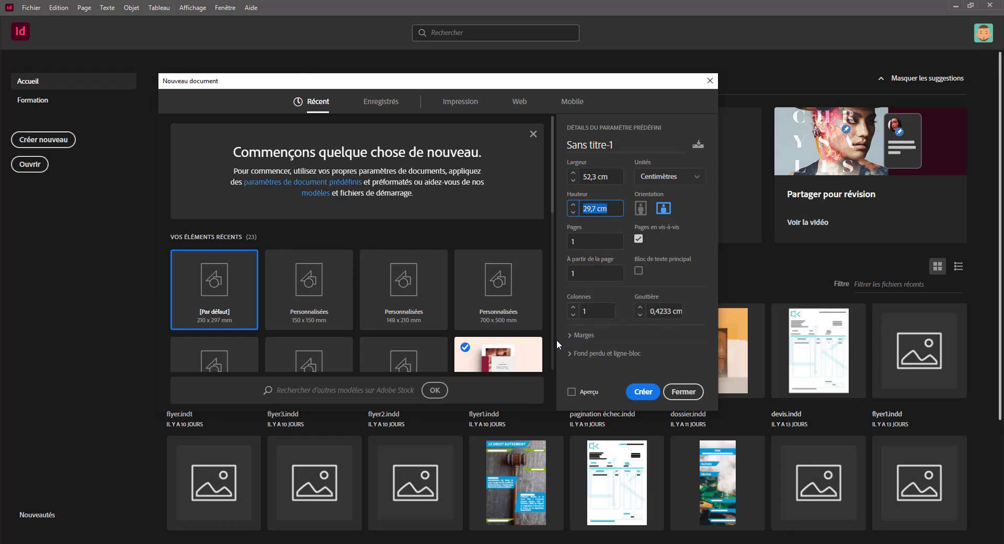
- Give the new document a 0.5 cm bleed on all sides and create it
{"action": "left_click", "coordinate": [570, 337]}
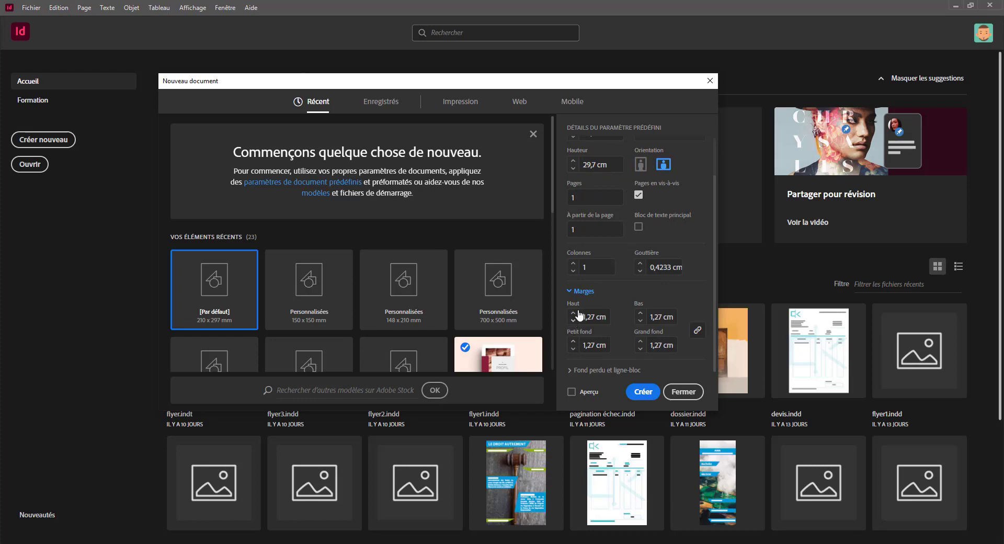
{"action": "left_click", "coordinate": [573, 312]}
{"action": "left_click", "coordinate": [580, 291]}
{"action": "left_click", "coordinate": [580, 354]}
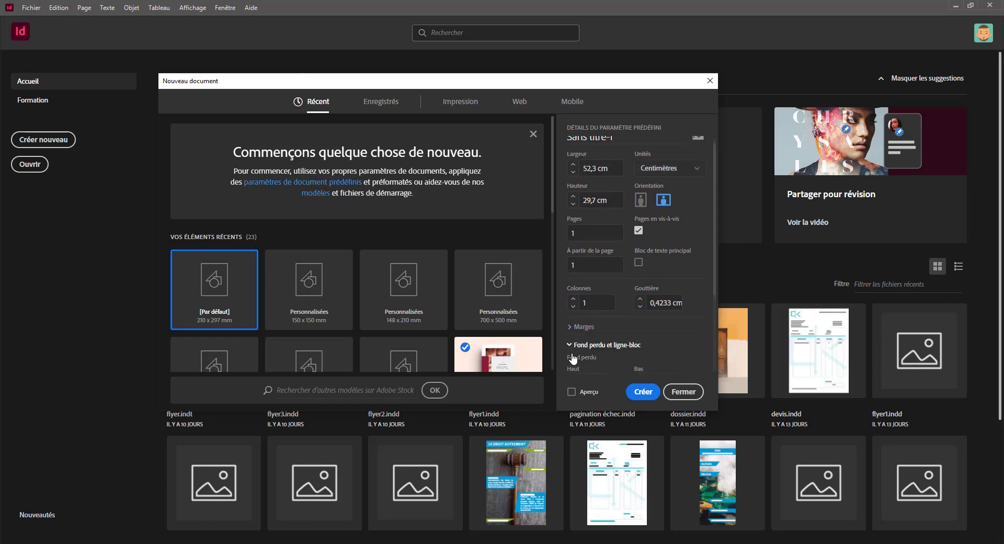
{"action": "left_click", "coordinate": [574, 261]}
{"action": "left_click", "coordinate": [574, 261]}
{"action": "left_click", "coordinate": [575, 261]}
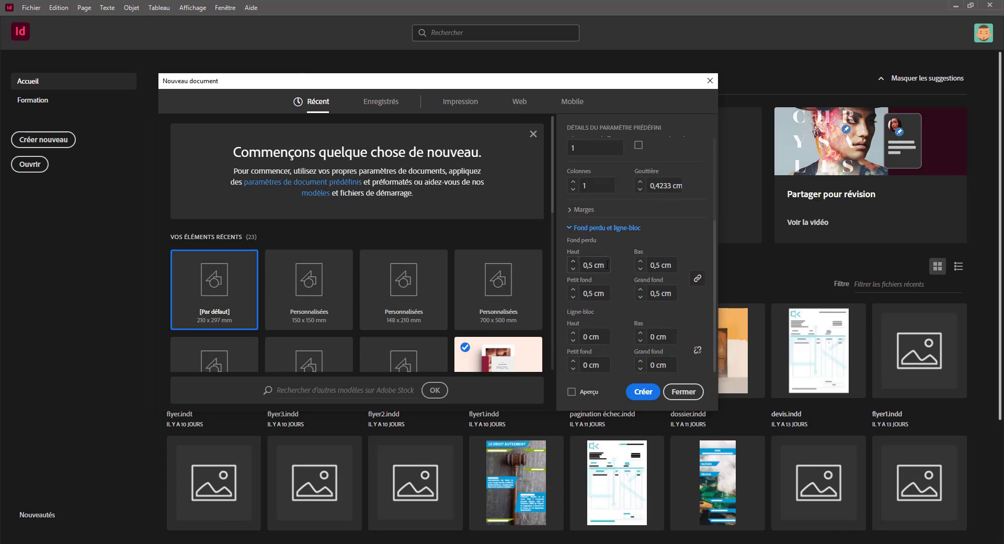
{"action": "left_click", "coordinate": [643, 393]}
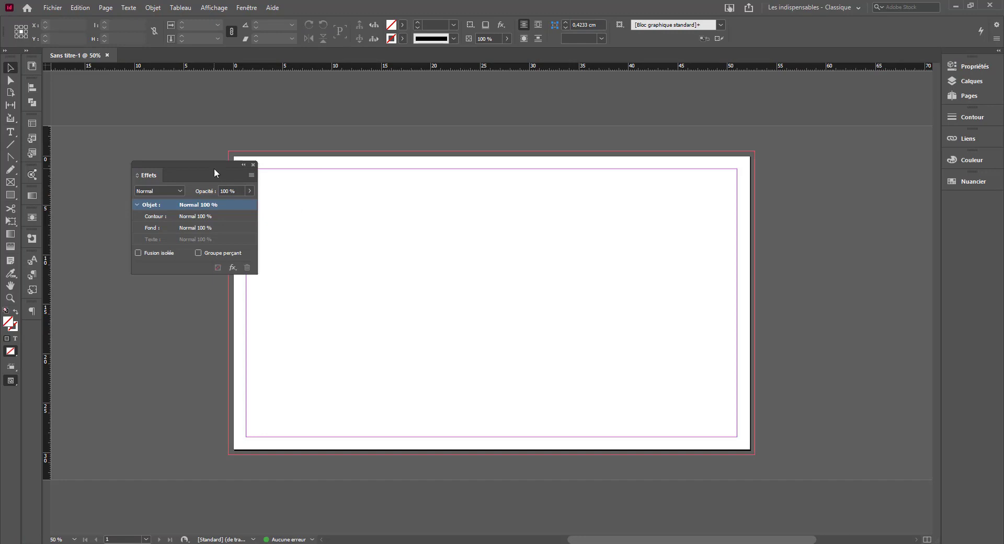
- Dock the floating Effects panel as an icon and add a second page to the document
{"action": "left_click_drag", "start_coordinate": [149, 176], "coordinate": [29, 334]}
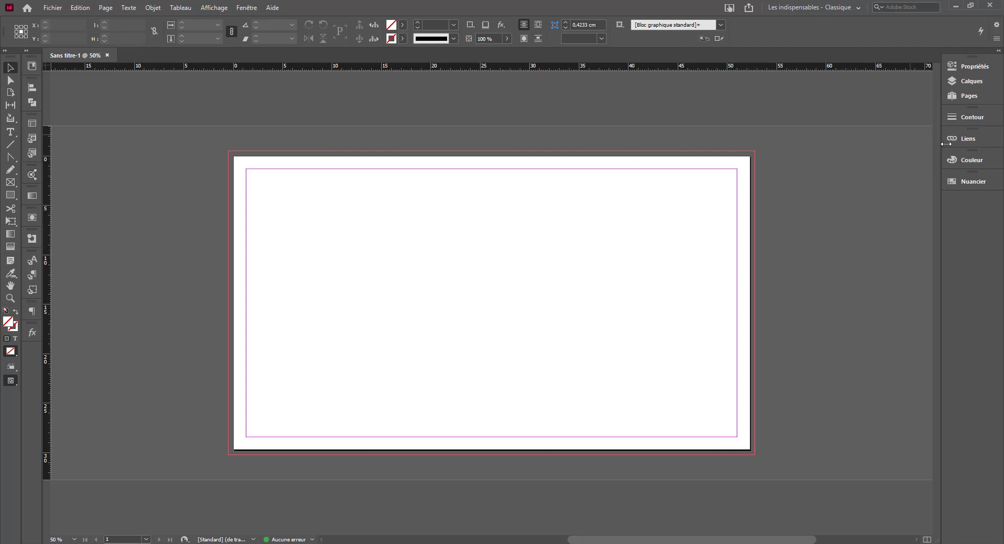
{"action": "left_click", "coordinate": [968, 97]}
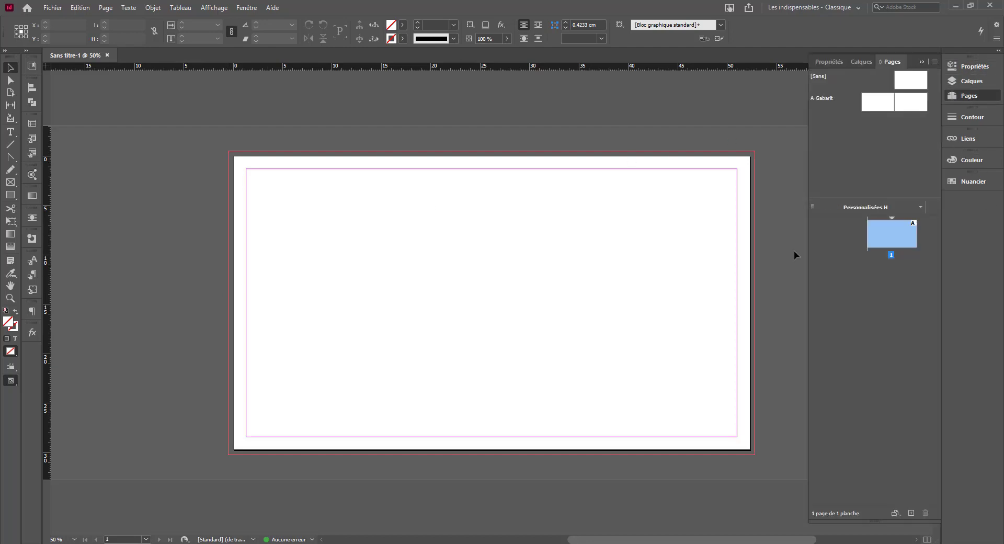
{"action": "left_click", "coordinate": [911, 512]}
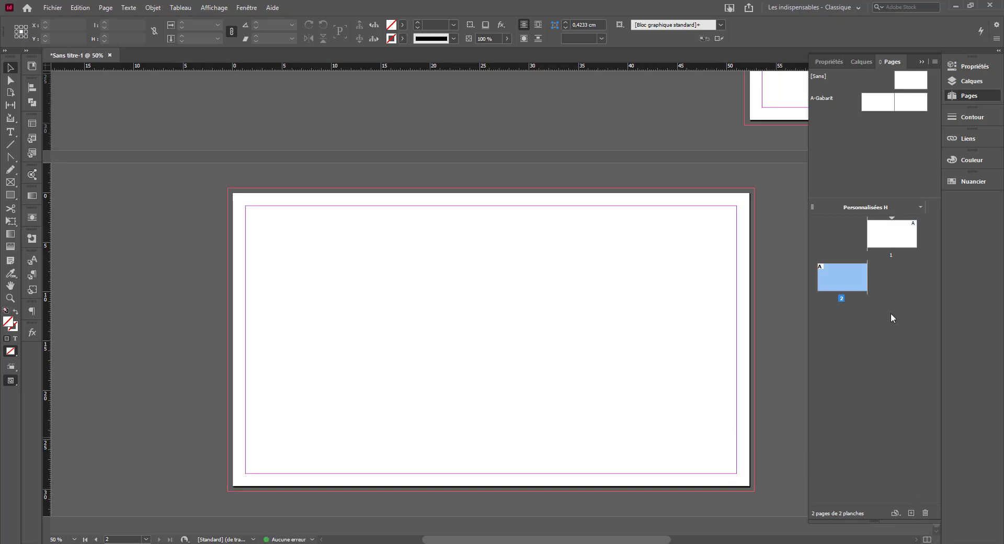
- Disable shuffling for the document pages and for page 2's selected spread
{"action": "right_click", "coordinate": [837, 274]}
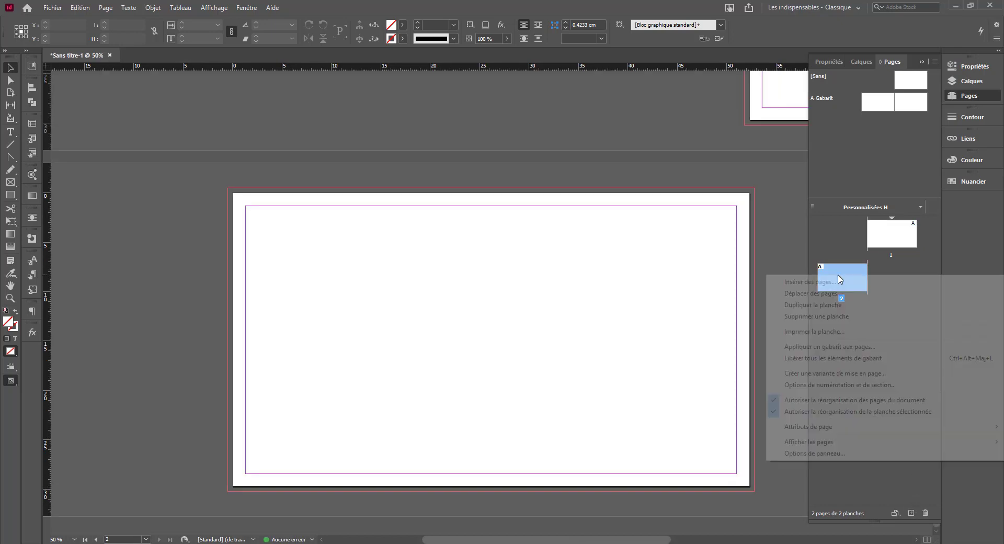
{"action": "left_click", "coordinate": [837, 399]}
{"action": "right_click", "coordinate": [848, 281]}
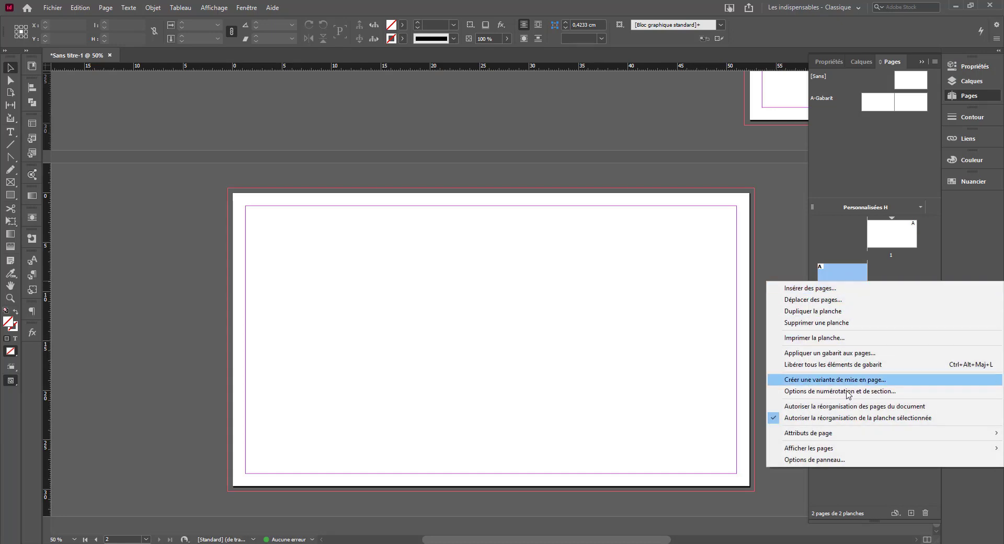
{"action": "left_click", "coordinate": [844, 418]}
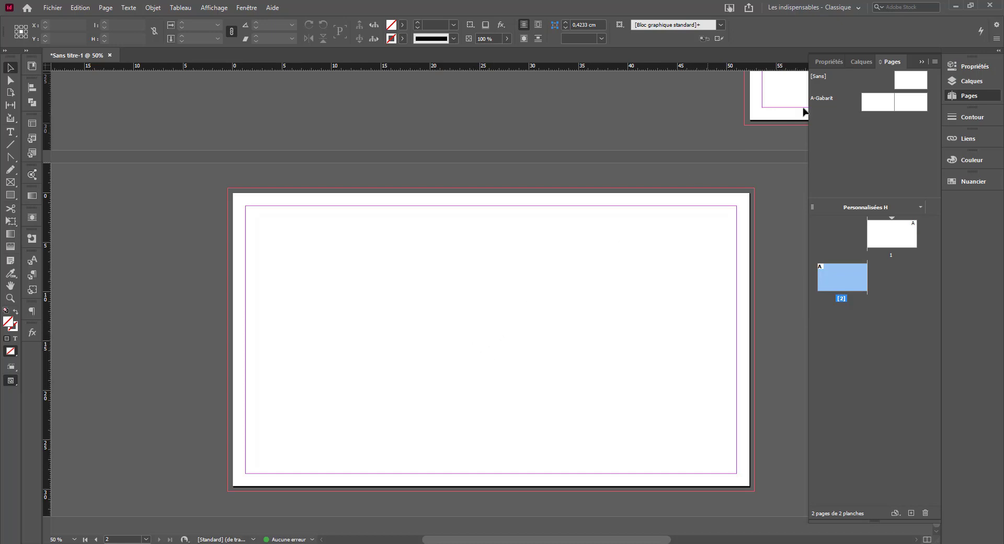
- Dock the Properties panel with the icon panels beside the tools and open it together with the Pages panel
{"action": "left_click_drag", "start_coordinate": [985, 83], "coordinate": [33, 120]}
{"action": "left_click", "coordinate": [28, 122]}
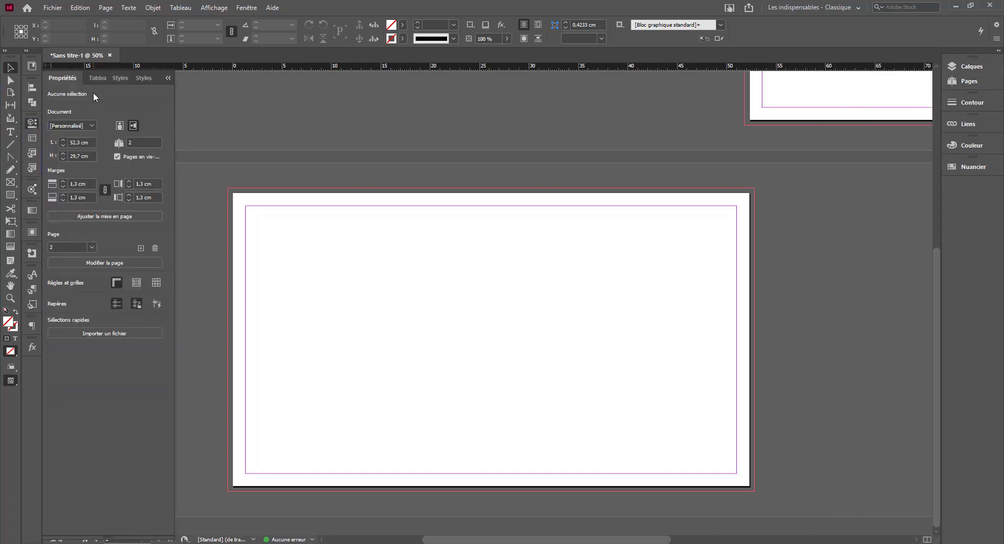
{"action": "left_click", "coordinate": [969, 82]}
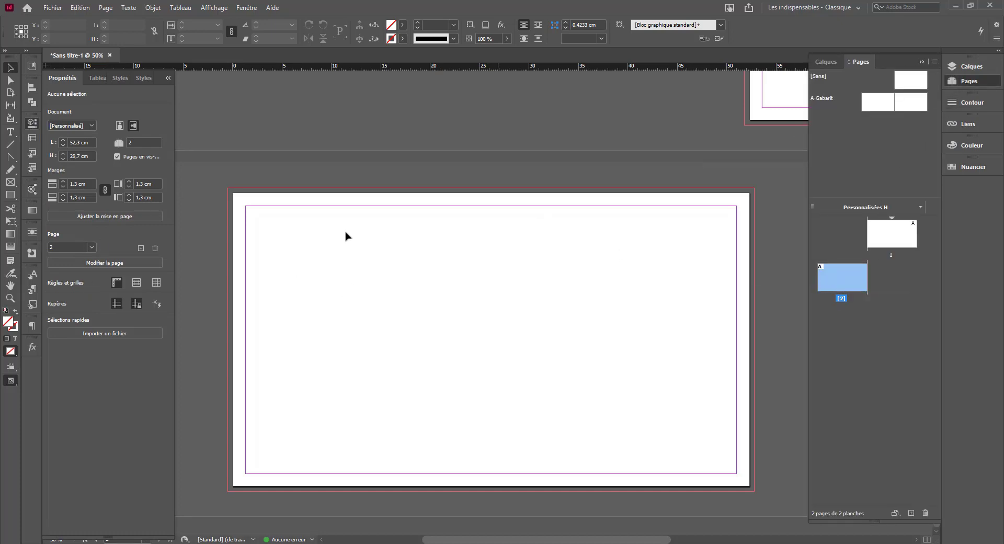
- Edit page 2 and halve its width with the expression 52.3 cm/2
{"action": "left_click", "coordinate": [137, 264]}
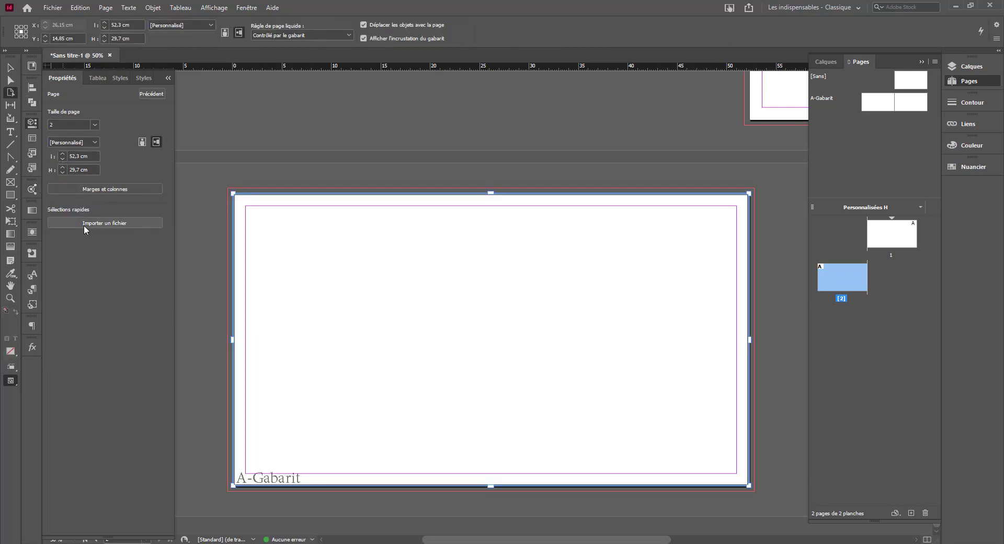
{"action": "left_click", "coordinate": [77, 155]}
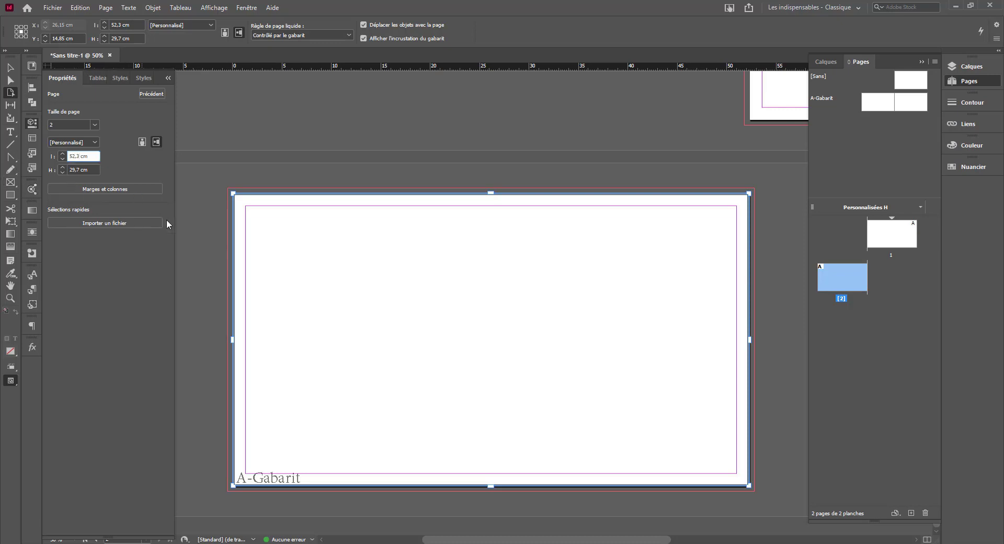
{"action": "type", "text": "/0"}
{"action": "key", "text": "BackSpace"}
{"action": "type", "text": "2"}
{"action": "key", "text": "Return"}
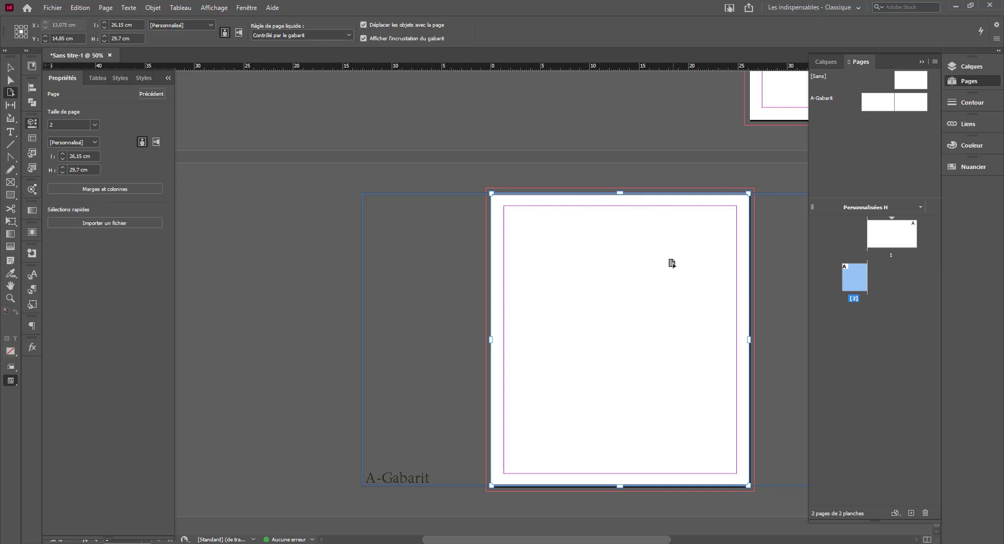
- Duplicate the half-width page 2 as a third page
{"action": "left_click", "coordinate": [10, 68]}
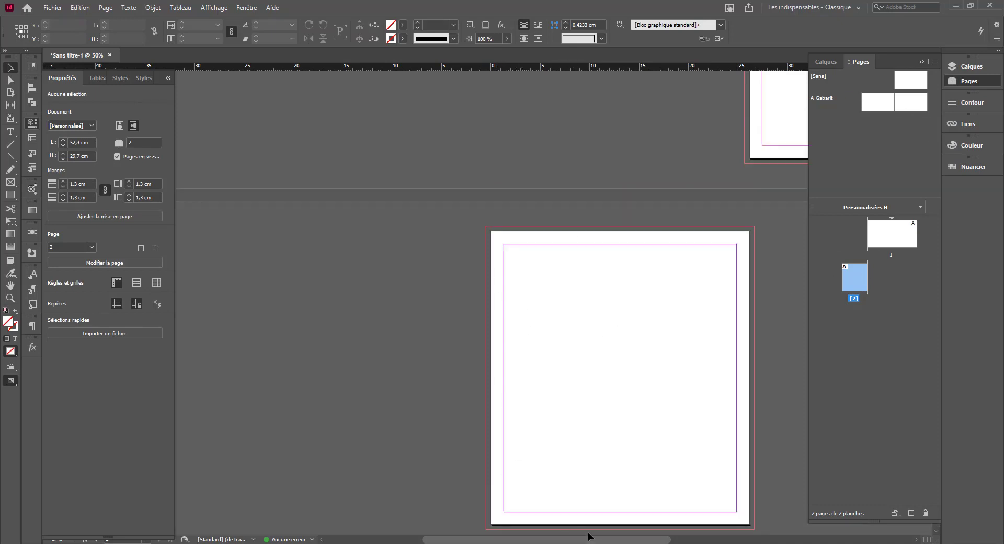
{"action": "left_click_drag", "start_coordinate": [590, 539], "coordinate": [641, 538]}
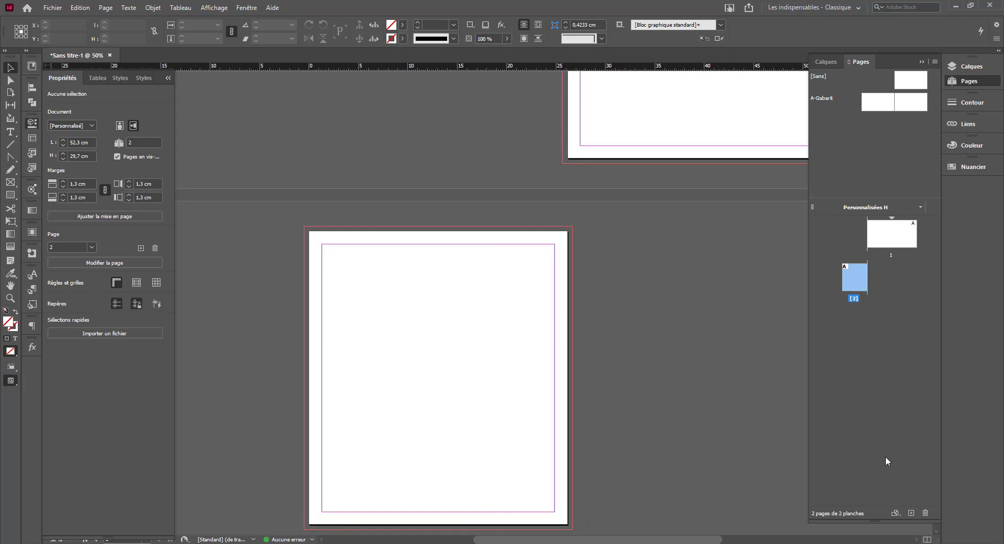
{"action": "left_click_drag", "start_coordinate": [862, 284], "coordinate": [910, 513]}
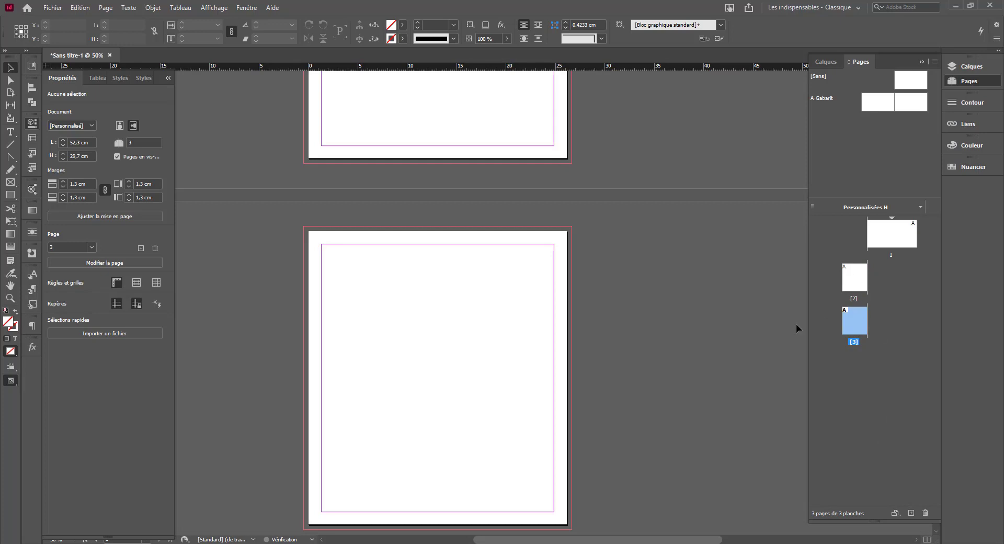
- Toggle document page shuffling from page 1's options and join the half-width pages to both sides of the wide page in one spread
{"action": "key", "text": "ctrl+alt+0"}
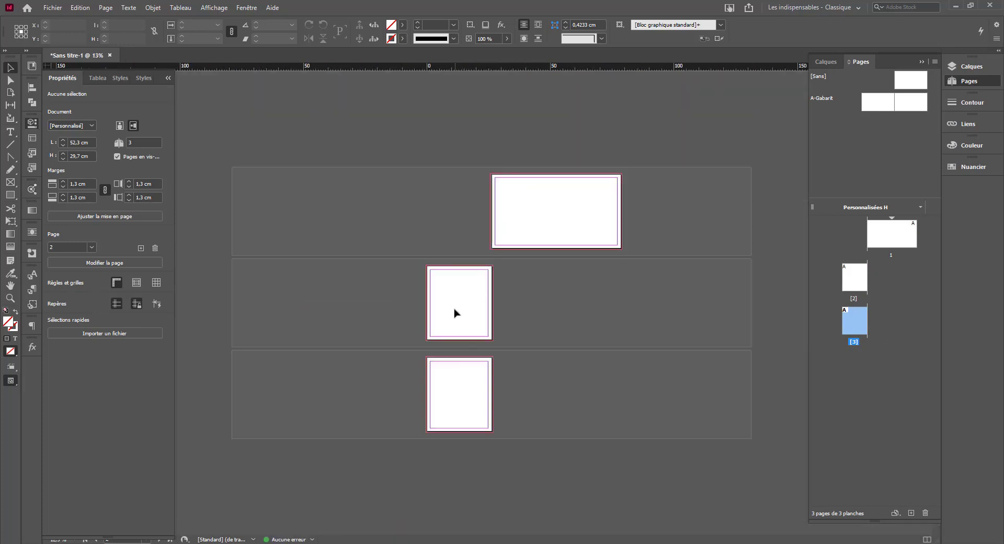
{"action": "left_click", "coordinate": [890, 243]}
{"action": "right_click", "coordinate": [870, 281]}
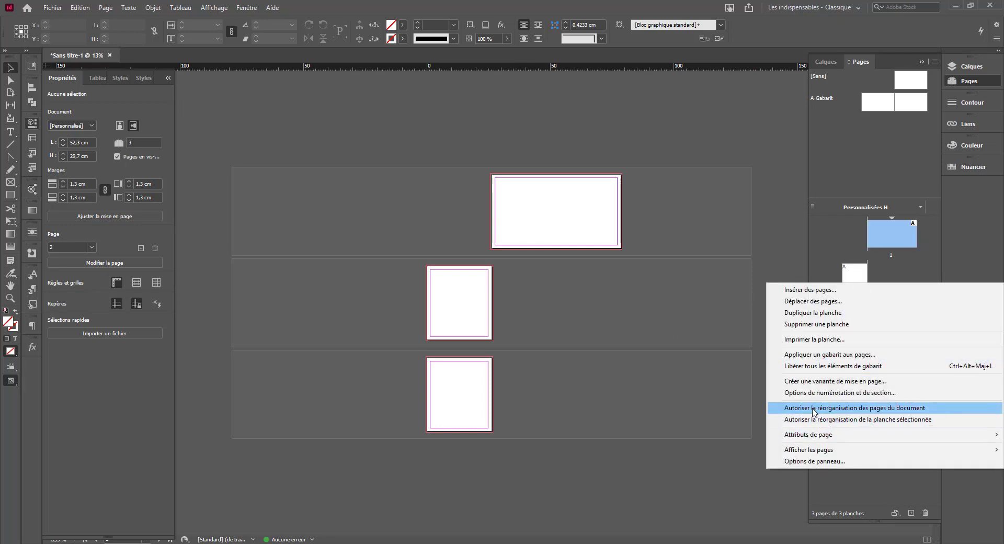
{"action": "left_click", "coordinate": [909, 408]}
{"action": "left_click_drag", "start_coordinate": [859, 286], "coordinate": [861, 236]}
{"action": "left_click_drag", "start_coordinate": [853, 283], "coordinate": [921, 233]}
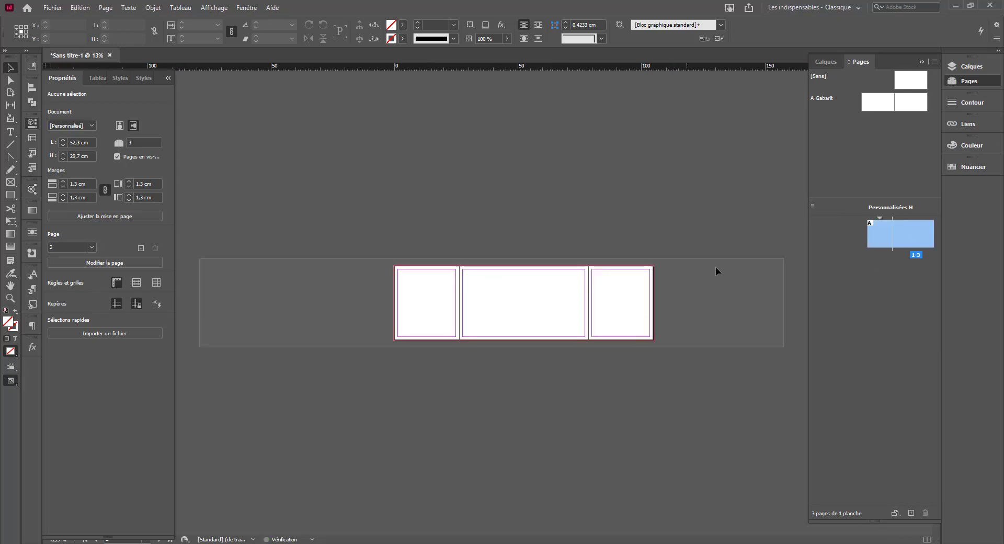
- Draw a green-filled rectangle of 26.15 × 29.7 cm covering the first half-width page of the spread
{"action": "key", "text": "ctrl+equal"}
{"action": "key", "text": "ctrl+equal"}
{"action": "key", "text": "ctrl+minus"}
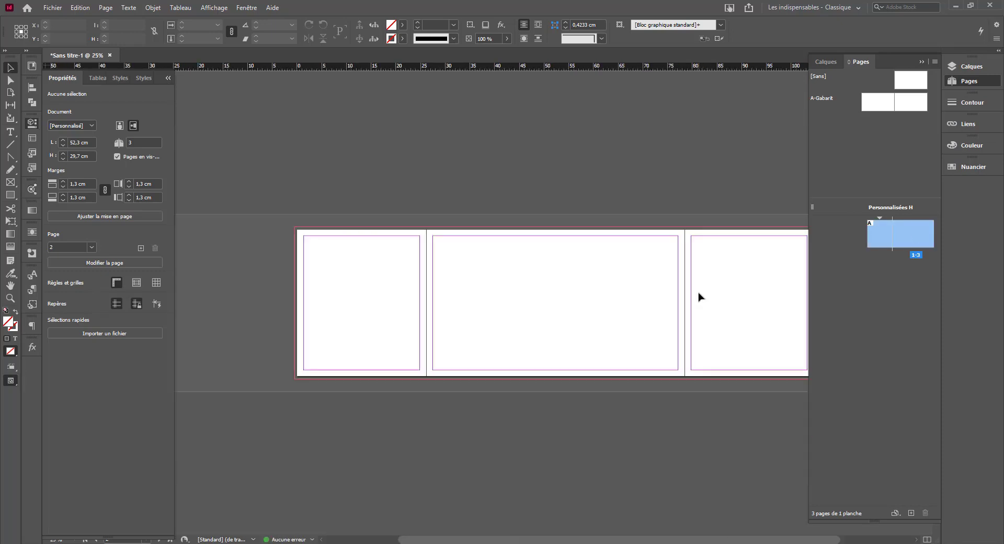
{"action": "left_click_drag", "start_coordinate": [672, 300], "coordinate": [587, 309]}
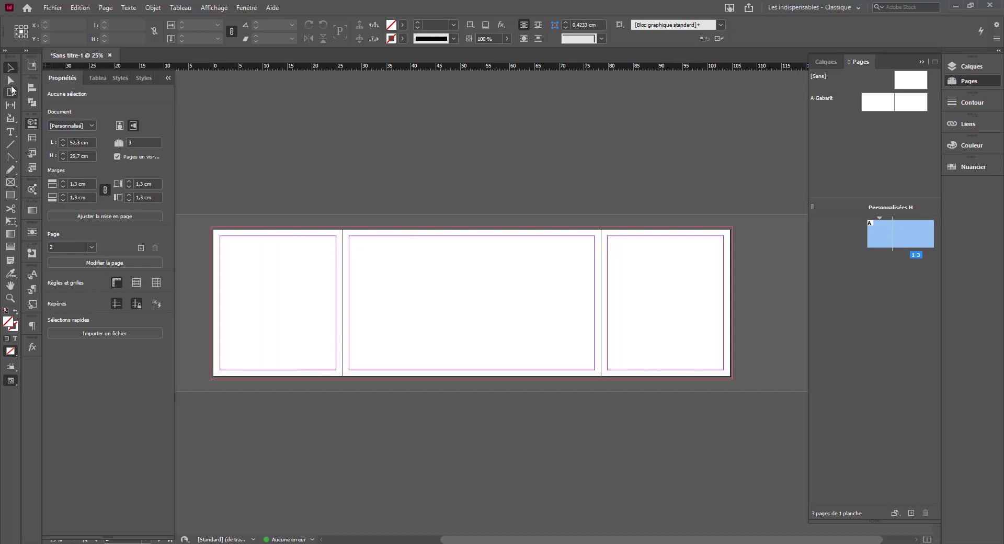
{"action": "left_click", "coordinate": [10, 194]}
{"action": "double_click", "coordinate": [11, 325]}
{"action": "left_click", "coordinate": [697, 248]}
{"action": "left_click", "coordinate": [902, 207]}
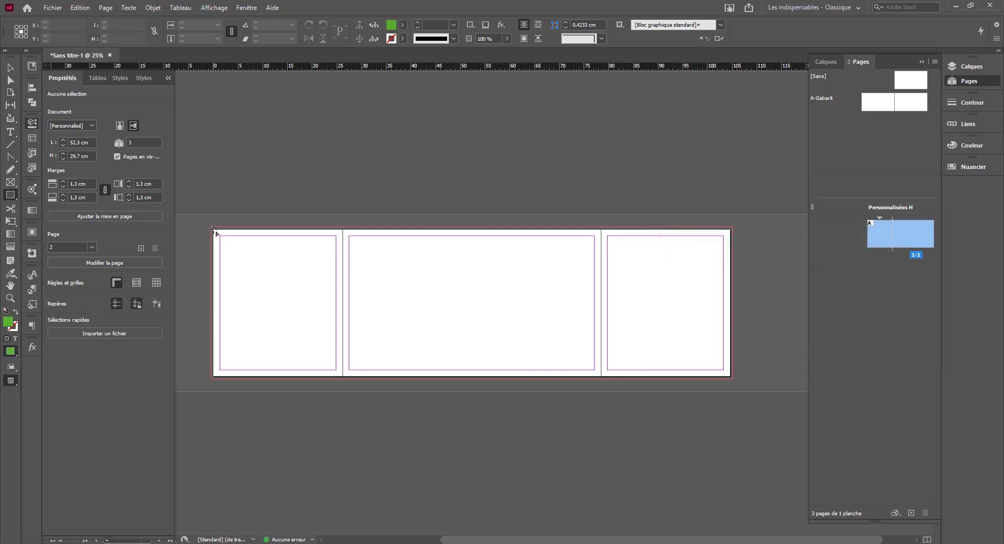
{"action": "left_click_drag", "start_coordinate": [213, 229], "coordinate": [343, 377]}
{"action": "left_click", "coordinate": [10, 68]}
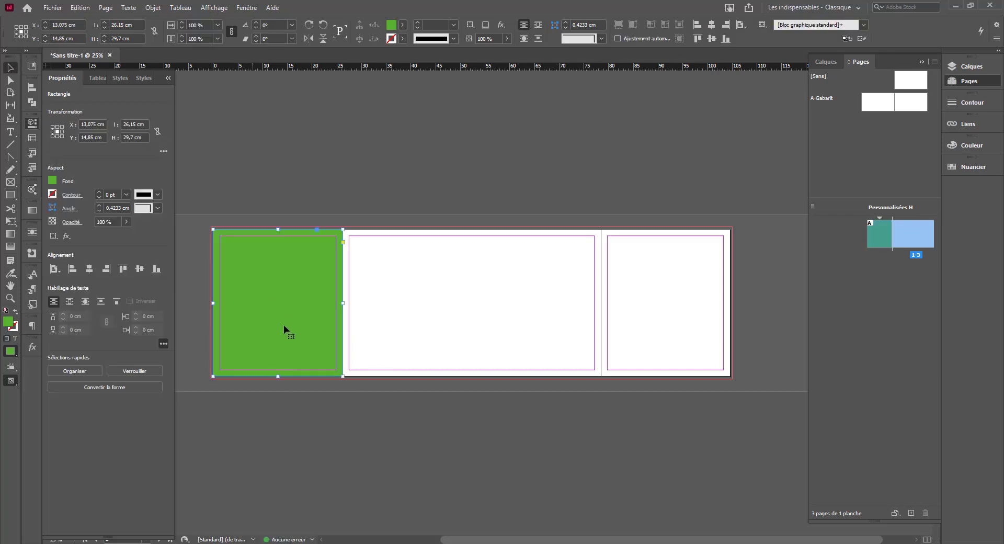
- Move the green rectangle onto the left half of the wide middle page and place a copy on its right half
{"action": "left_click_drag", "start_coordinate": [286, 331], "coordinate": [407, 340]}
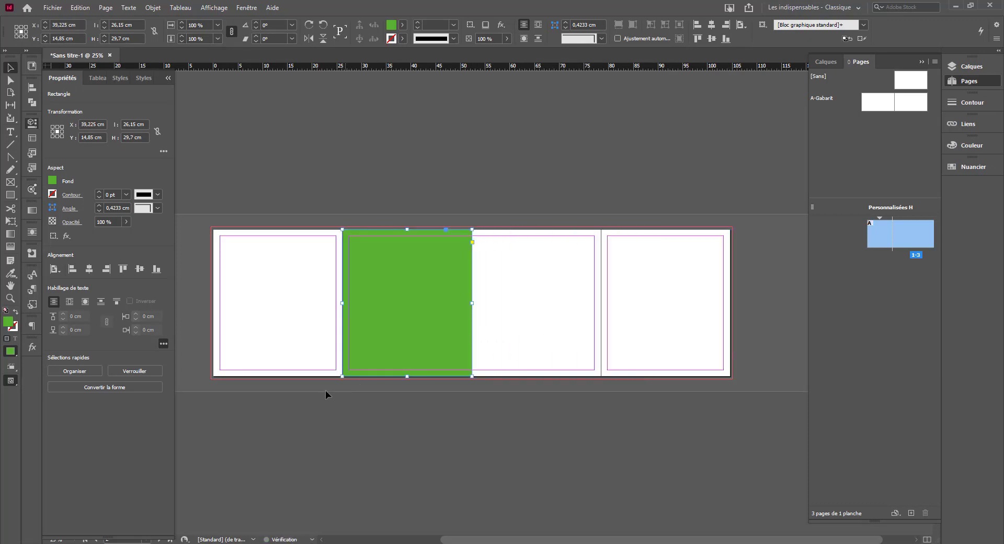
{"action": "left_click_drag", "start_coordinate": [436, 302], "coordinate": [566, 298]}
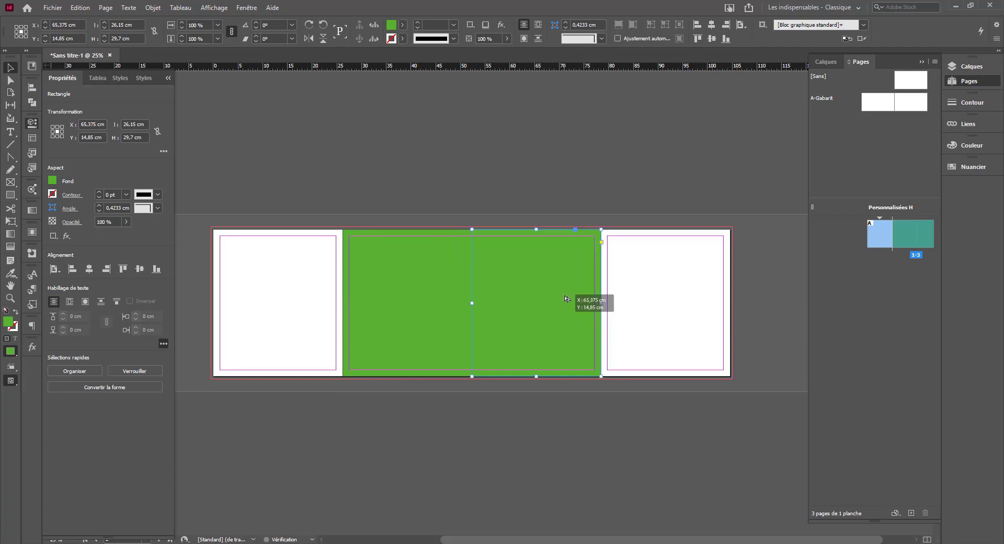
- Recolour the copied rectangle a lighter yellow-green by lowering the cyan in its fill, and deselect it
{"action": "left_click", "coordinate": [53, 181]}
{"action": "left_click", "coordinate": [117, 197]}
{"action": "left_click", "coordinate": [111, 240]}
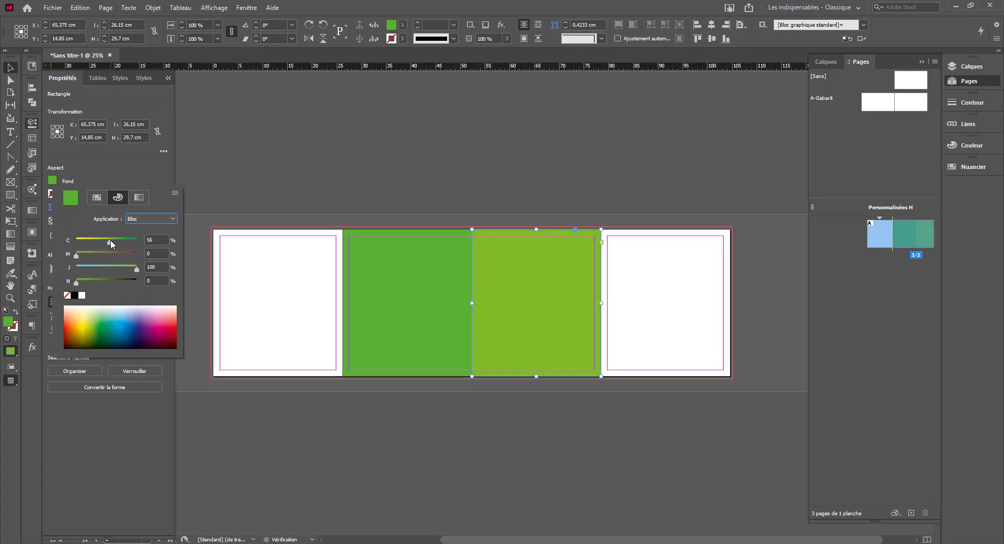
{"action": "key", "text": "ctrl+equal"}
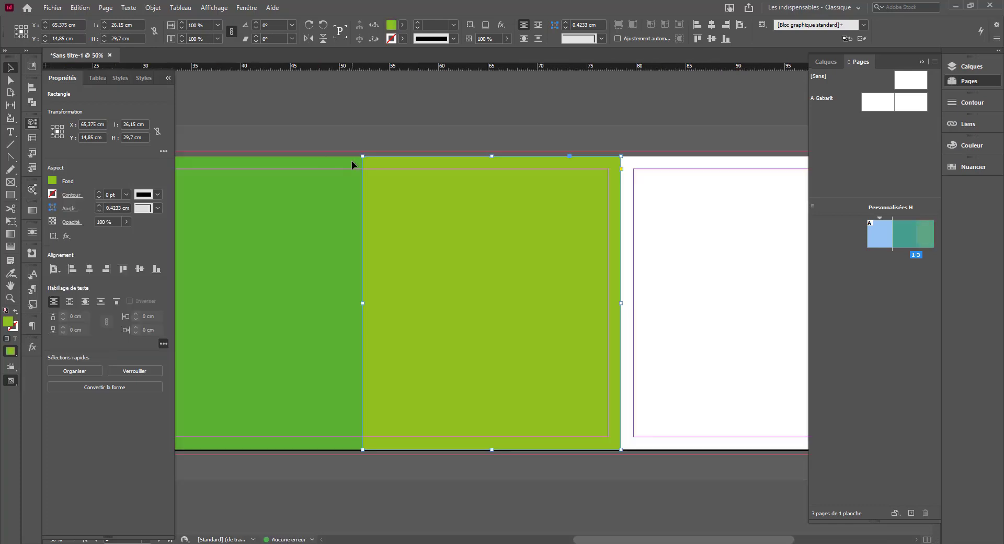
{"action": "left_click", "coordinate": [309, 122]}
{"action": "key", "text": "ctrl+minus"}
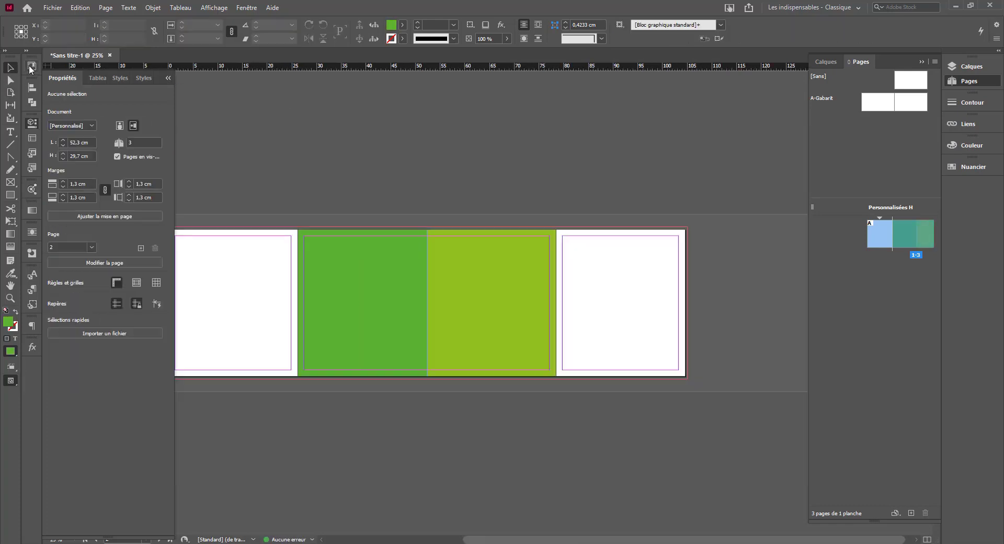
{"action": "left_click_drag", "start_coordinate": [273, 144], "coordinate": [326, 150]}
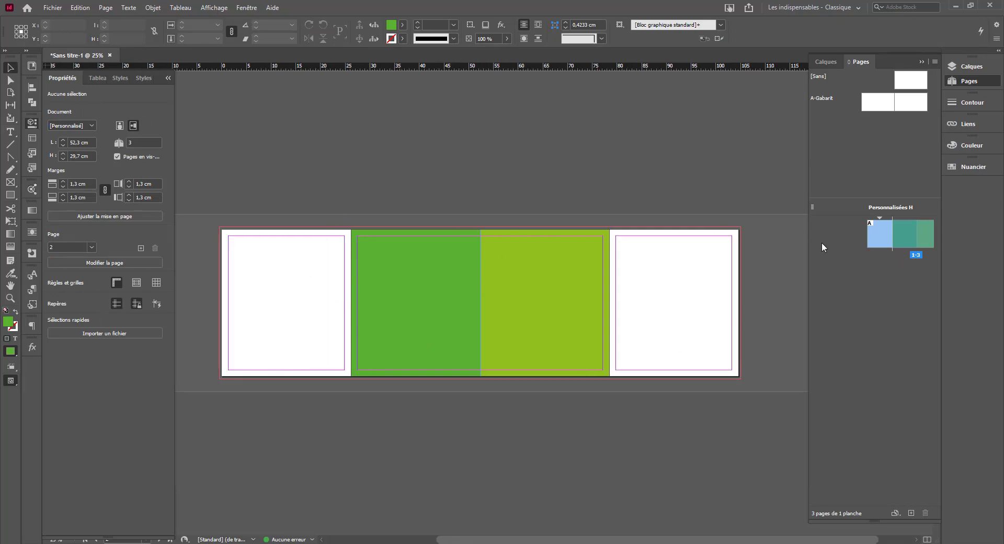
- Widen the page overview to fit the whole three-page spread, and go through its pages one by one
{"action": "left_click", "coordinate": [575, 274]}
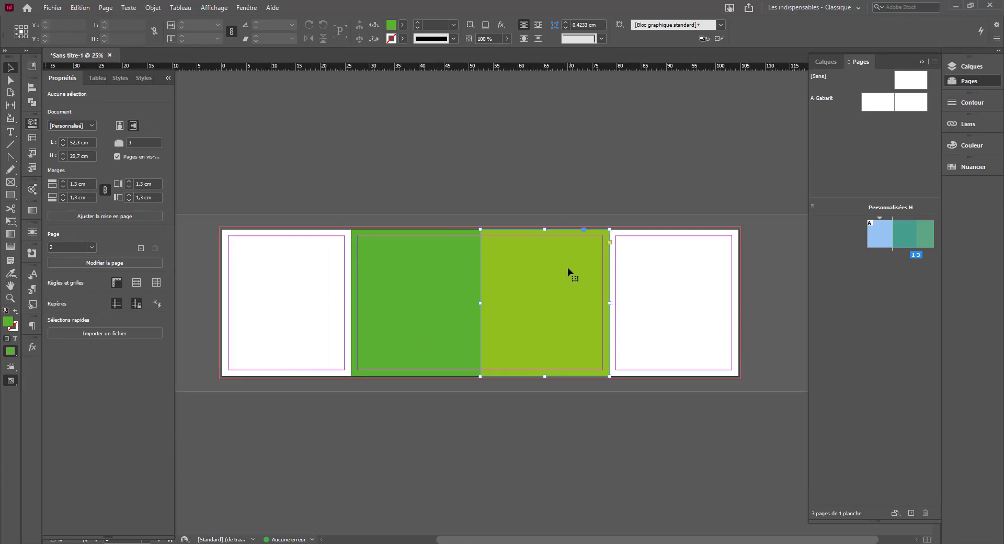
{"action": "left_click", "coordinate": [687, 272]}
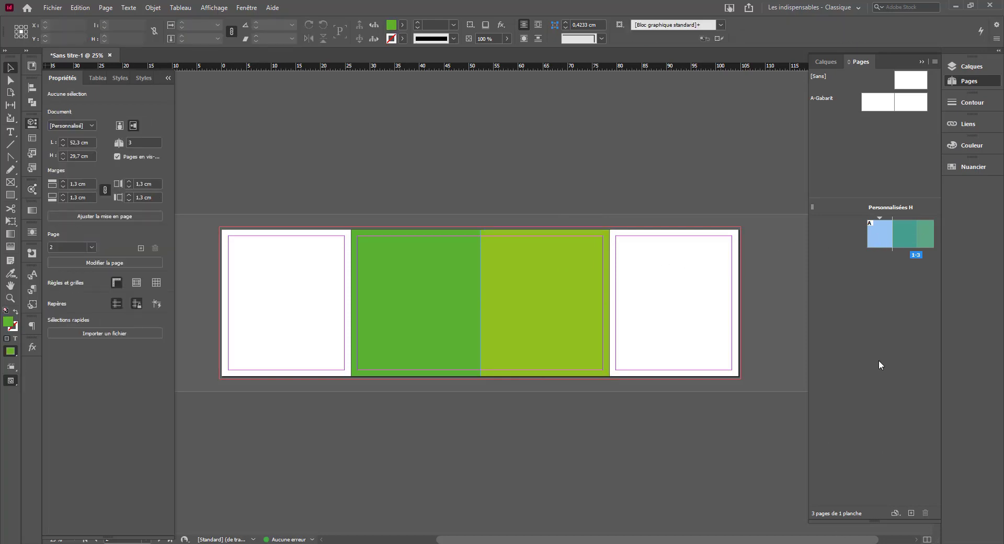
{"action": "left_click_drag", "start_coordinate": [808, 249], "coordinate": [754, 248]}
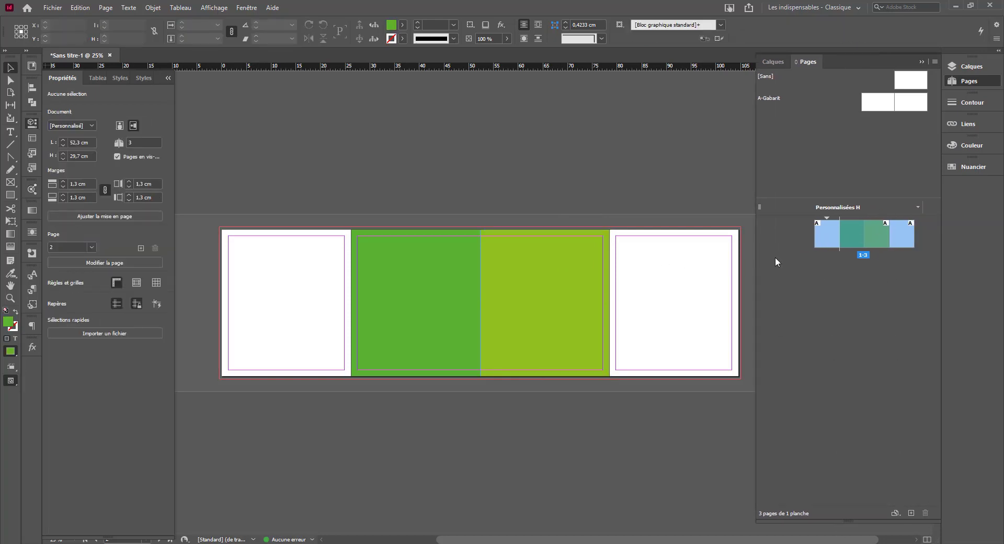
{"action": "left_click", "coordinate": [857, 236]}
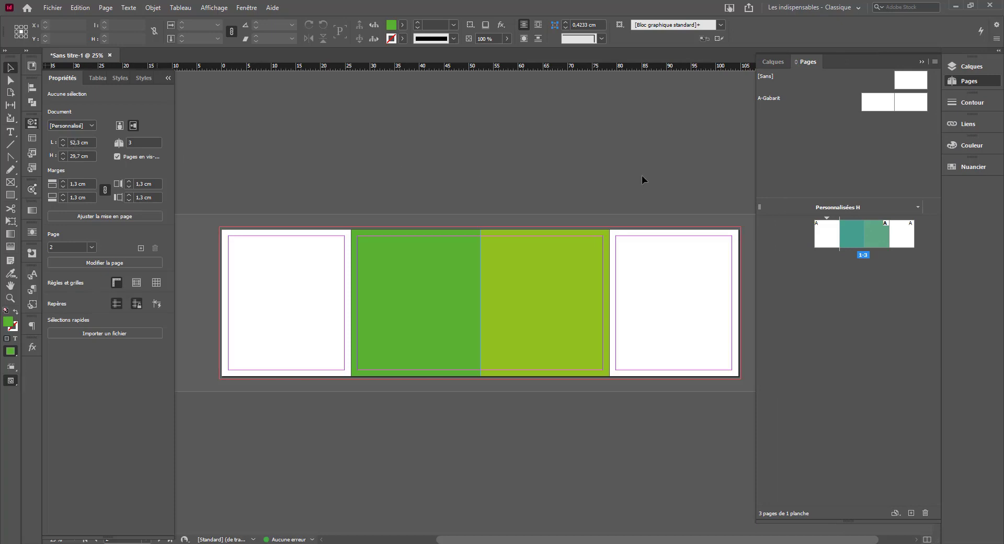
{"action": "left_click", "coordinate": [814, 239]}
{"action": "left_click", "coordinate": [860, 242]}
{"action": "left_click", "coordinate": [823, 239]}
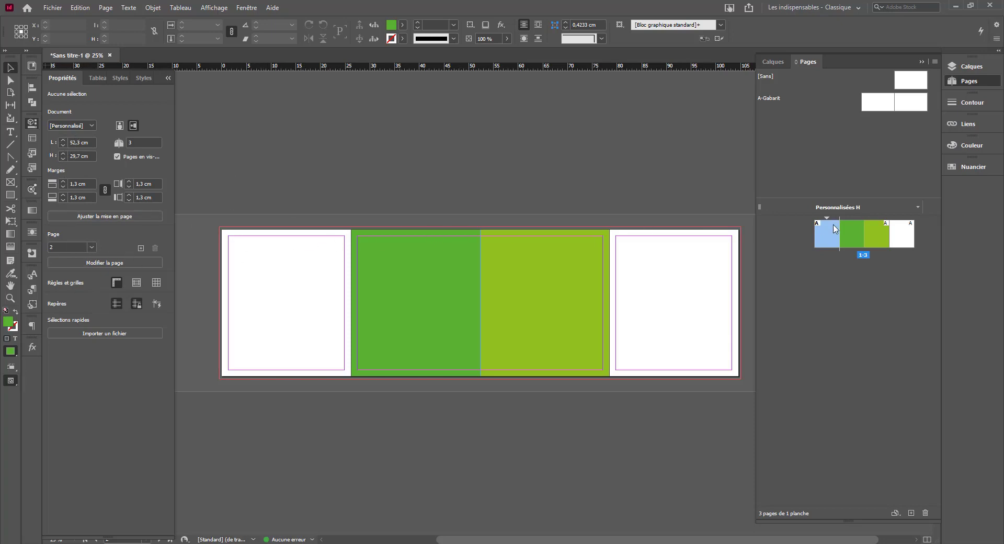
{"action": "left_click", "coordinate": [895, 232]}
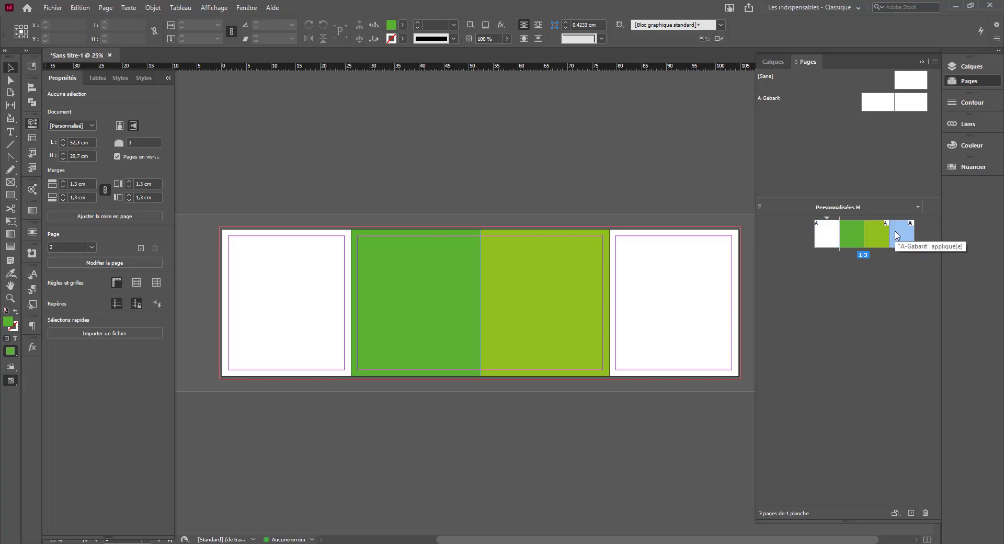
{"action": "left_click", "coordinate": [803, 238]}
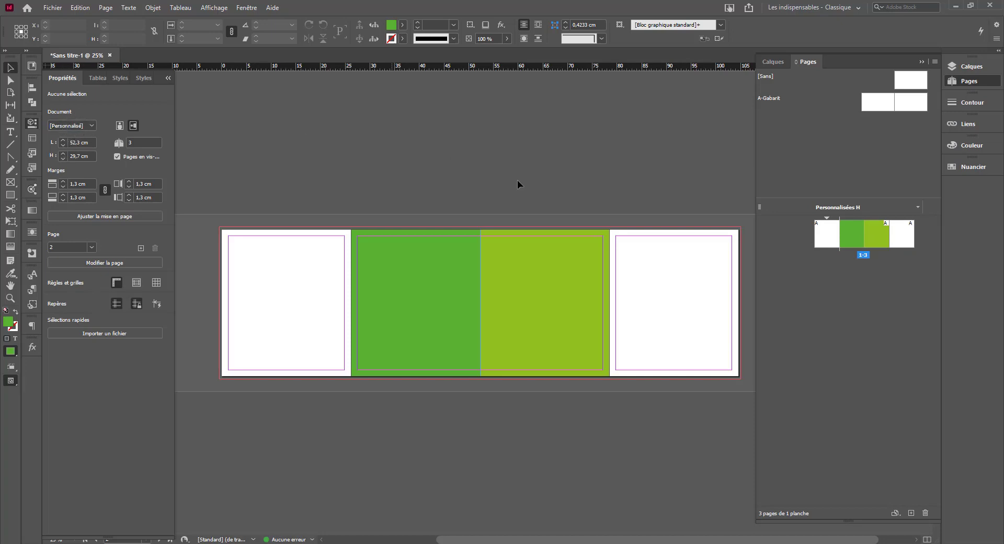
- Delete the green and the yellow-green rectangles from the wide middle page
{"action": "left_click", "coordinate": [481, 301]}
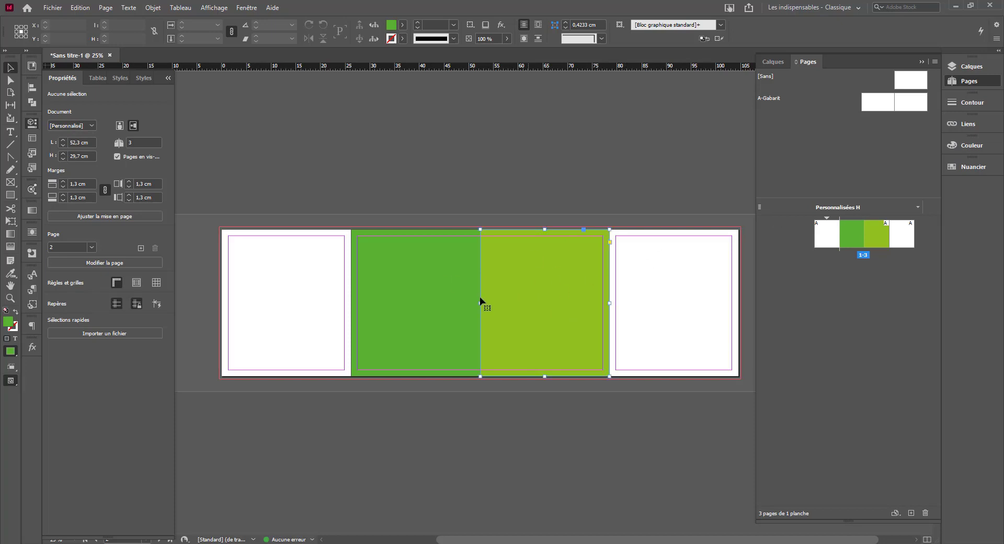
{"action": "left_click", "coordinate": [422, 300]}
{"action": "key", "text": "Delete"}
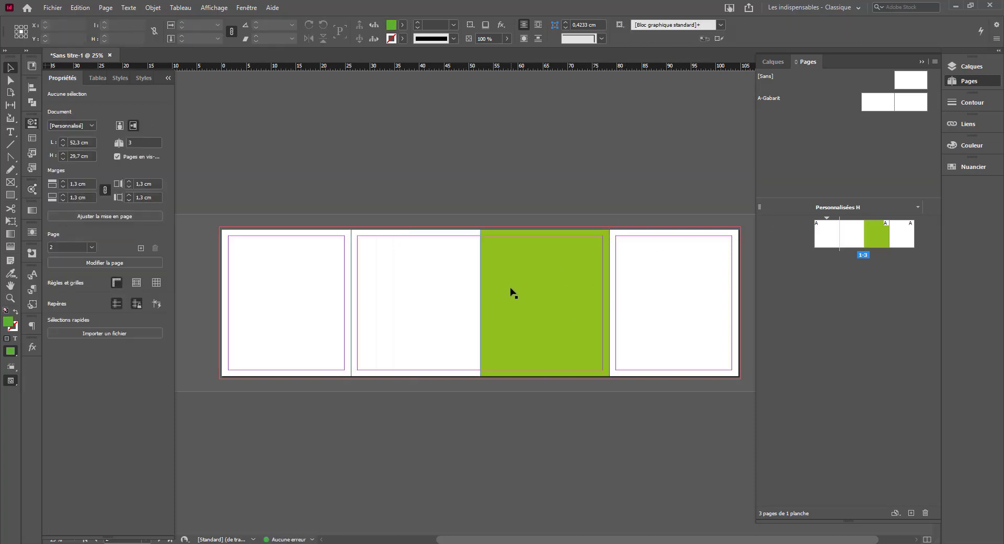
{"action": "left_click", "coordinate": [512, 293]}
{"action": "key", "text": "Delete"}
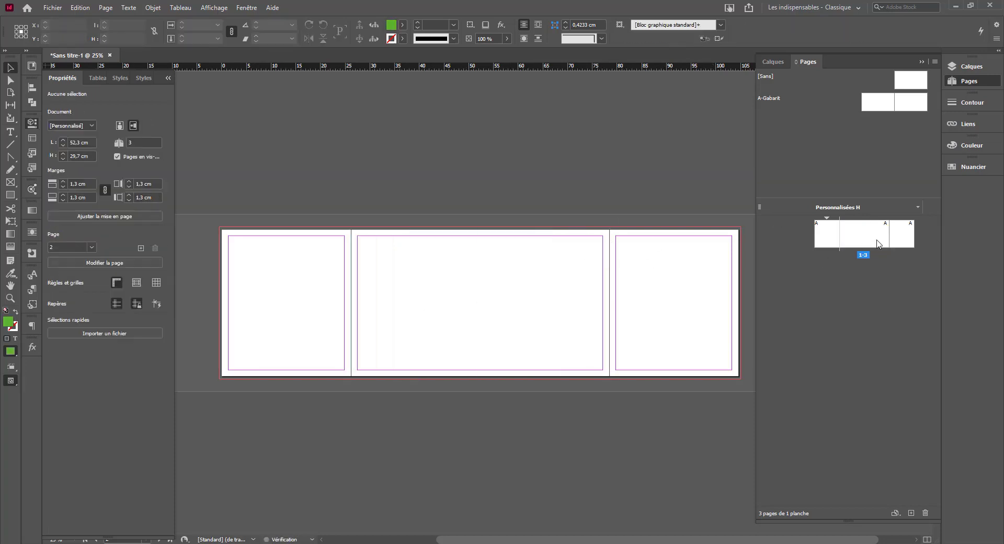
- Select all three pages of the spread together and duplicate them as a second spread, pages 4-6
{"action": "left_click", "coordinate": [896, 238]}
{"action": "left_click", "coordinate": [862, 242], "text": "shift"}
{"action": "left_click", "coordinate": [825, 246], "text": "shift"}
{"action": "left_click", "coordinate": [830, 274]}
{"action": "left_click", "coordinate": [828, 241]}
{"action": "left_click", "coordinate": [880, 241]}
{"action": "left_click", "coordinate": [908, 237]}
{"action": "left_click", "coordinate": [883, 236], "text": "shift"}
{"action": "left_click", "coordinate": [826, 238], "text": "shift"}
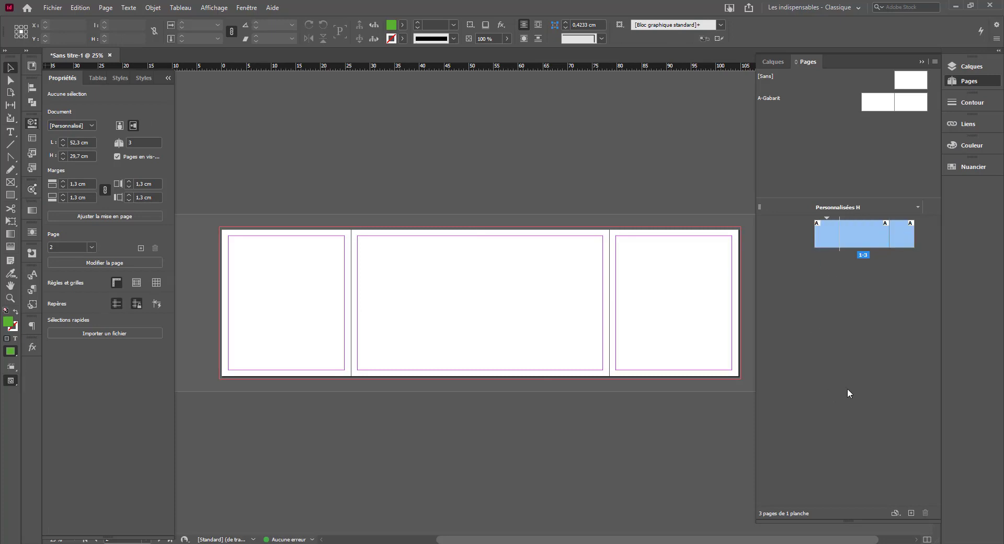
{"action": "left_click", "coordinate": [911, 513]}
- Check the individual pages of both spreads, clear the page selection, and collapse the document properties for more workspace
{"action": "left_click", "coordinate": [864, 243]}
{"action": "left_click", "coordinate": [823, 239]}
{"action": "left_click", "coordinate": [861, 253]}
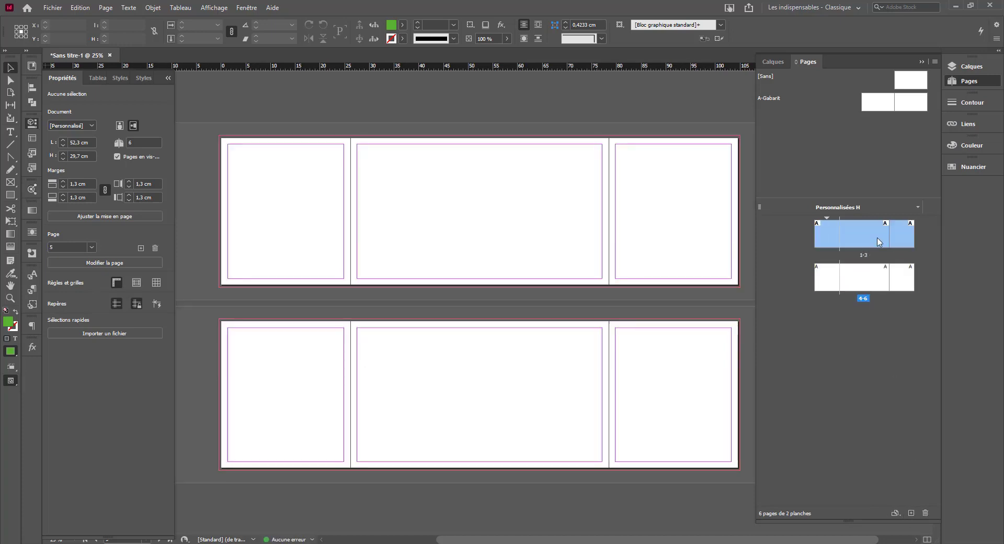
{"action": "left_click", "coordinate": [827, 277]}
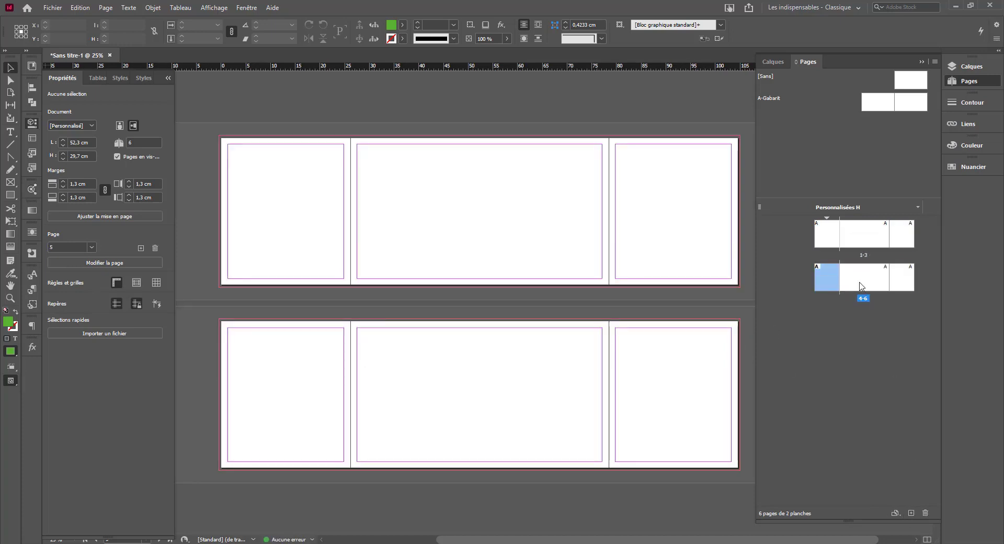
{"action": "left_click", "coordinate": [864, 277]}
{"action": "left_click", "coordinate": [901, 277]}
{"action": "left_click", "coordinate": [871, 391]}
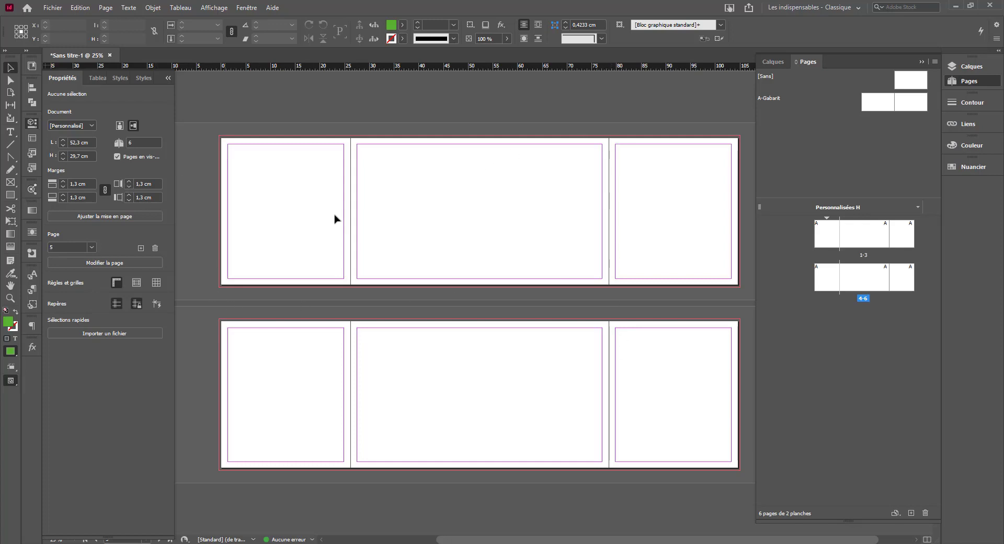
{"action": "left_click", "coordinate": [31, 123]}
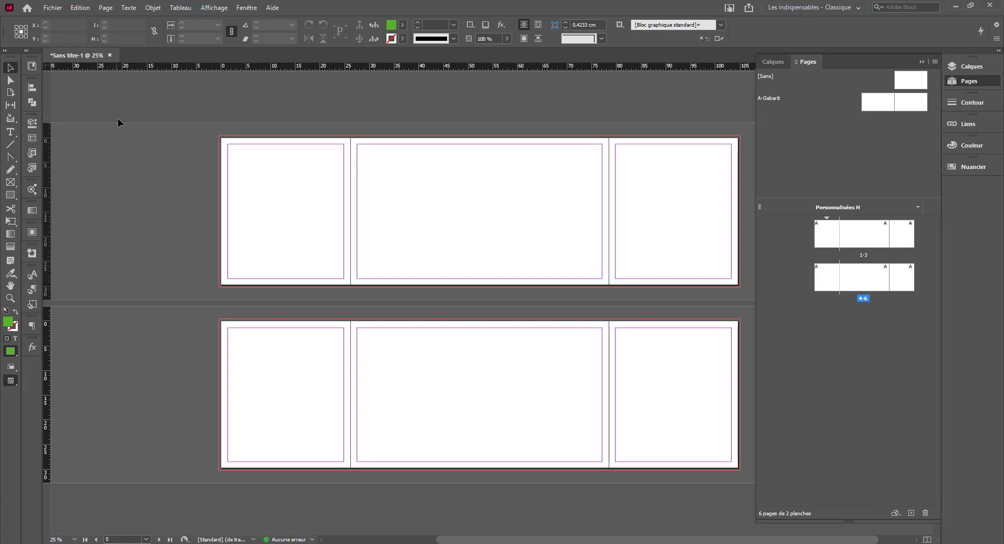